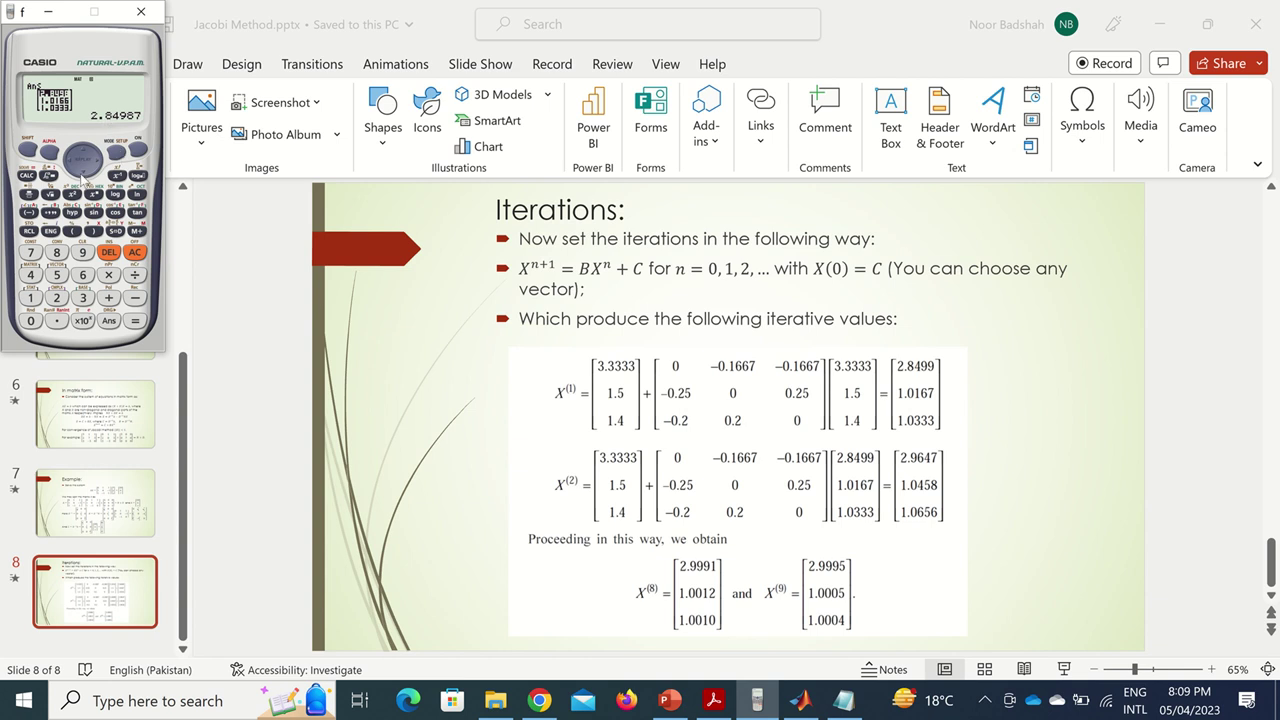
# Step: Read the result's second and third entries, 1.016675 and 1.03334, and compare them with X(1)
pyautogui.click(83, 170)
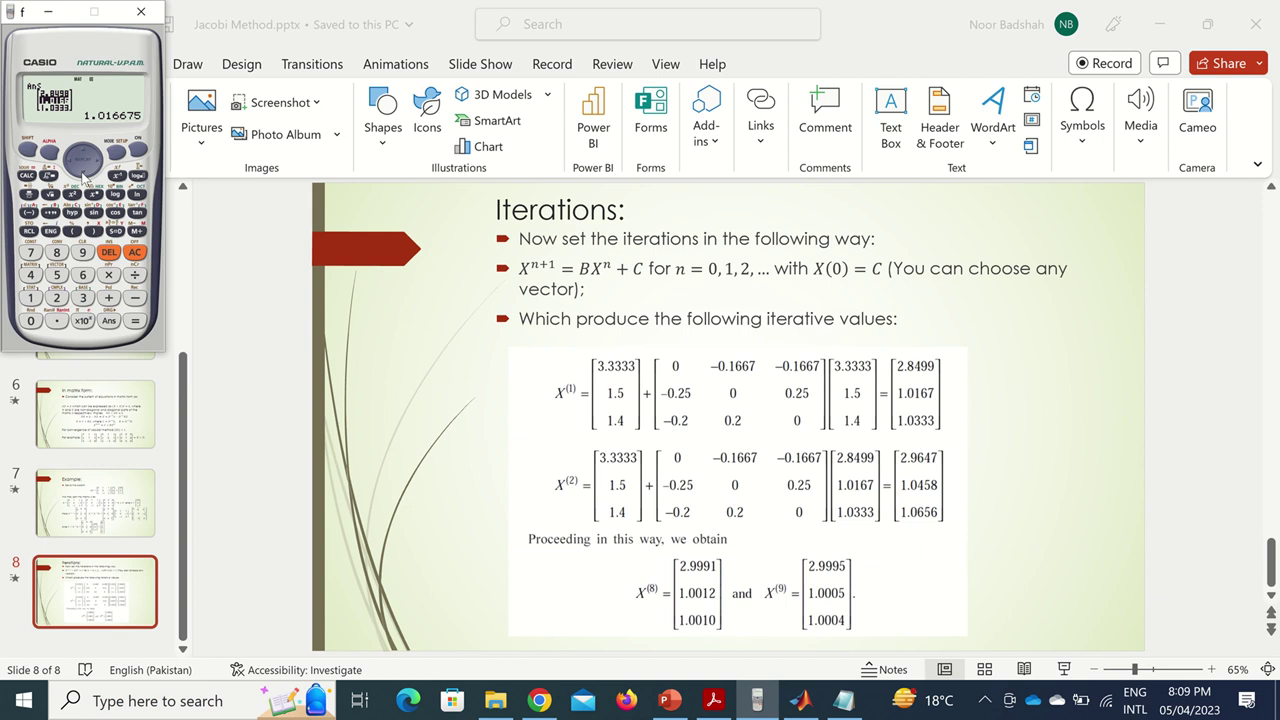
pyautogui.click(83, 170)
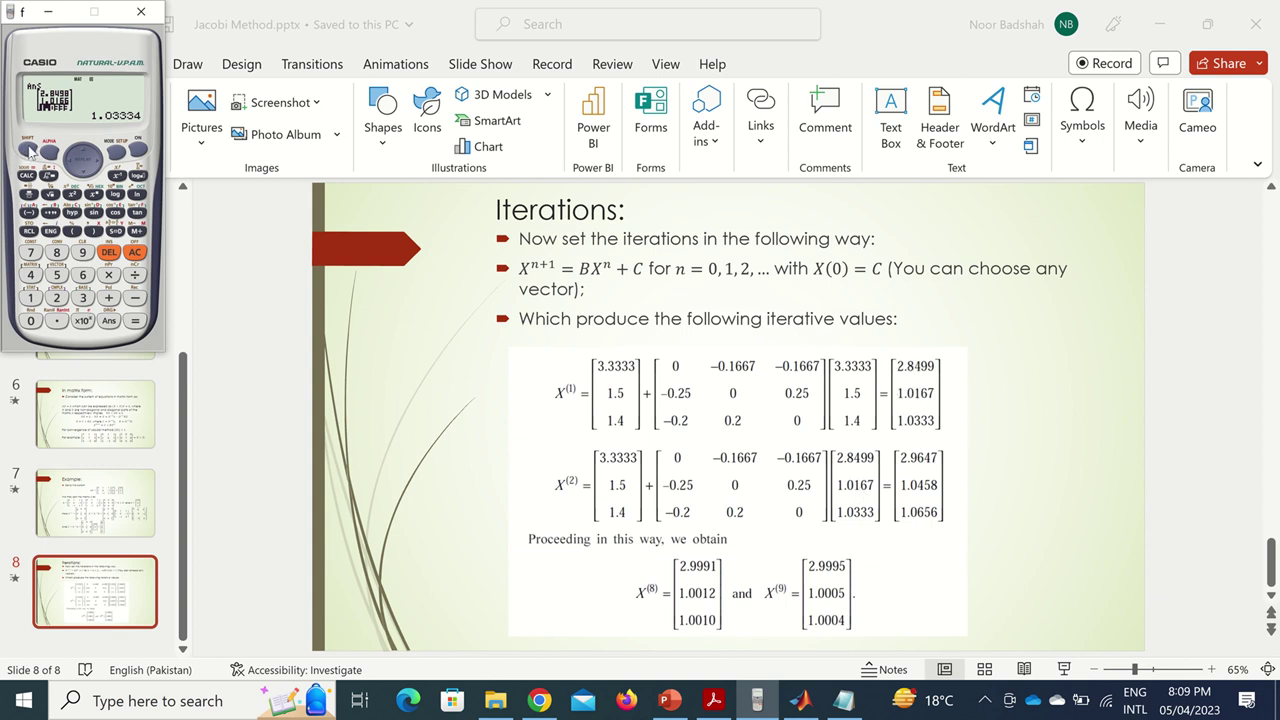
# Step: Clear the calculator and evaluate MatA×MatAns+MatB to get the next iterate
pyautogui.click(132, 253)
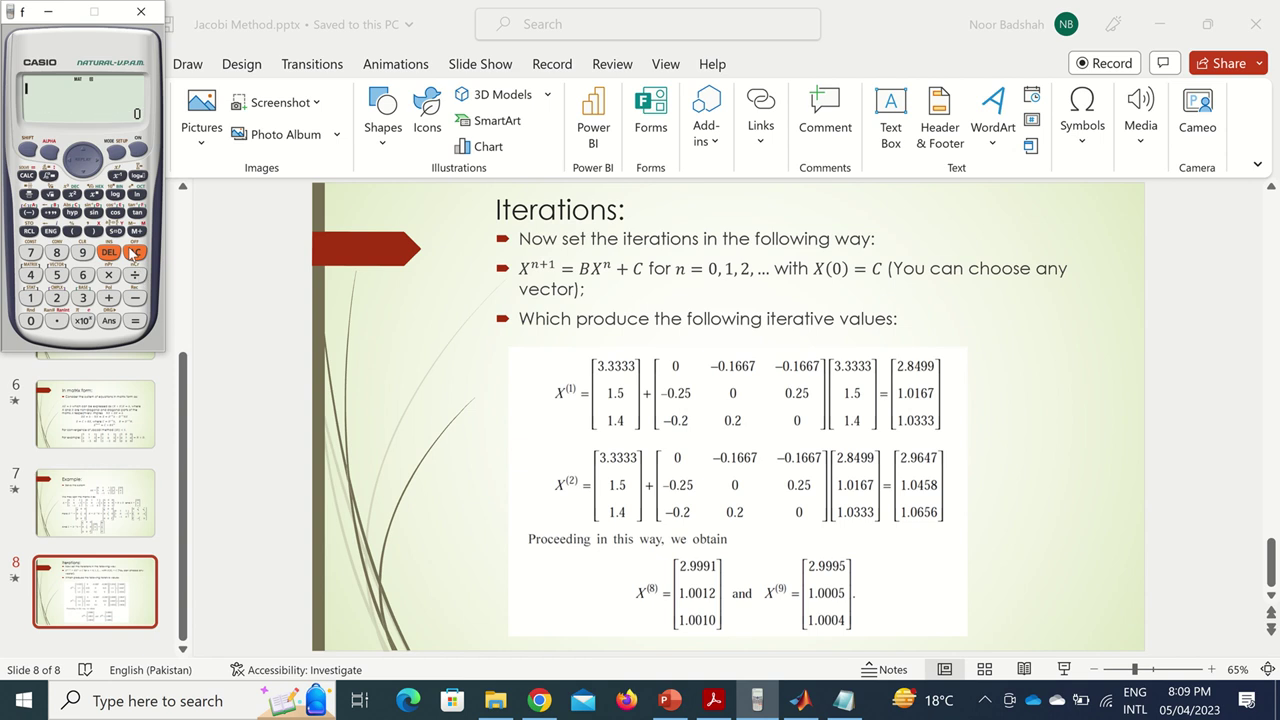
pyautogui.click(30, 152)
pyautogui.click(31, 277)
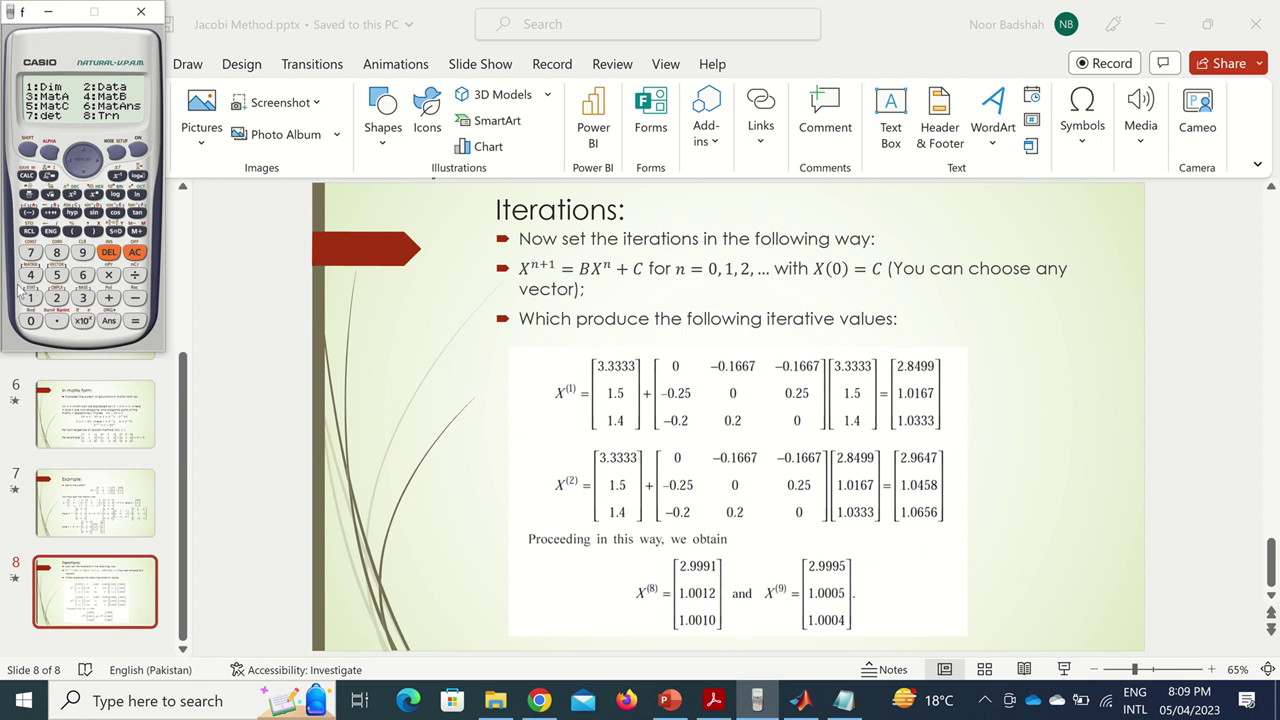
pyautogui.click(84, 298)
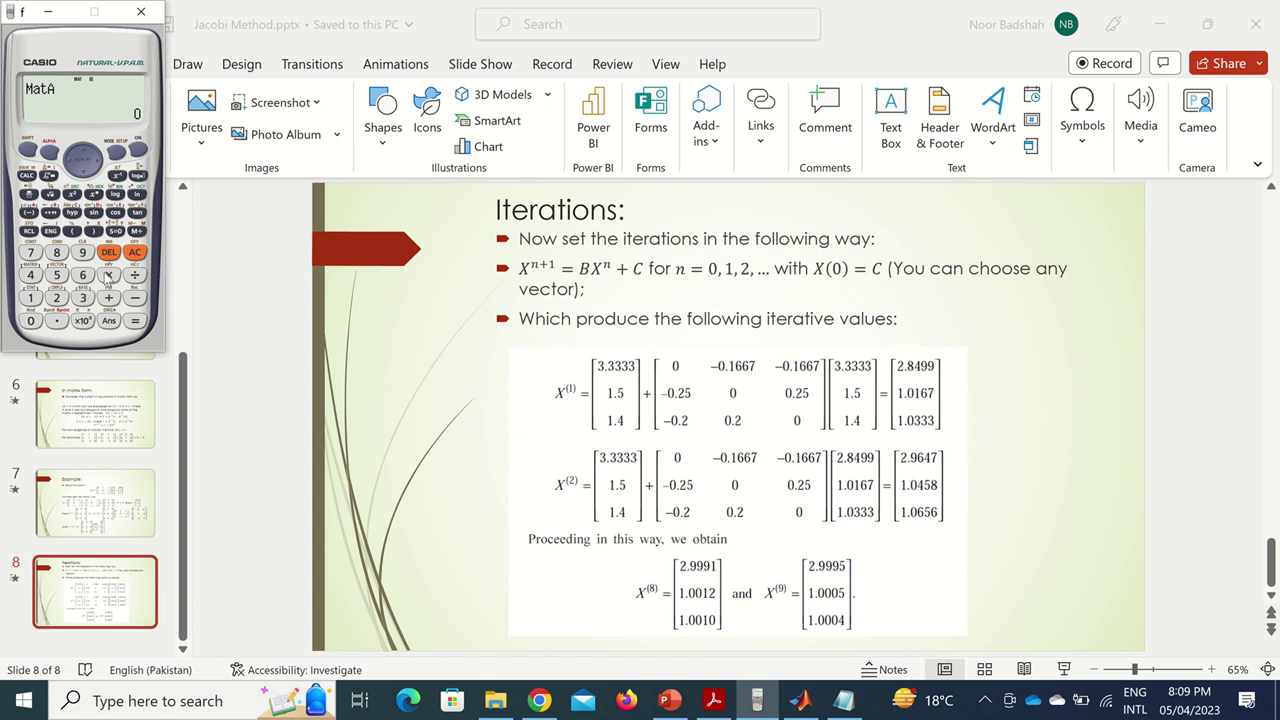
pyautogui.click(109, 275)
pyautogui.click(31, 278)
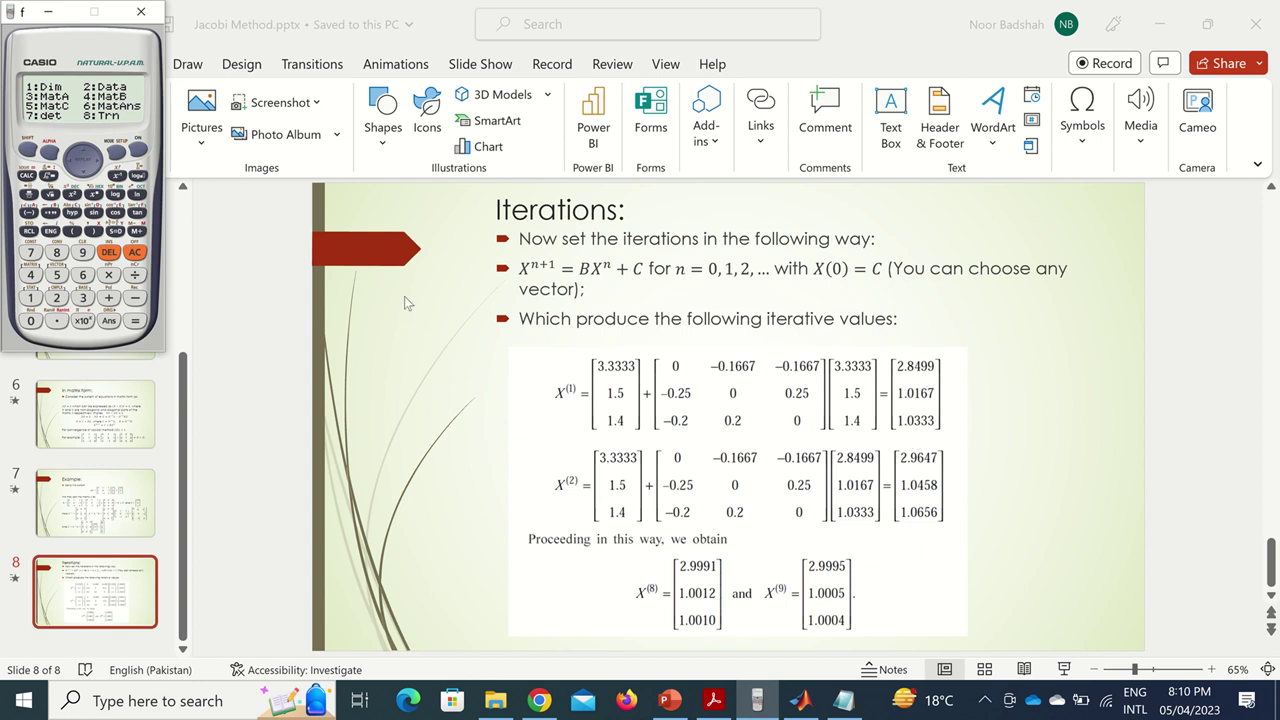
pyautogui.click(87, 279)
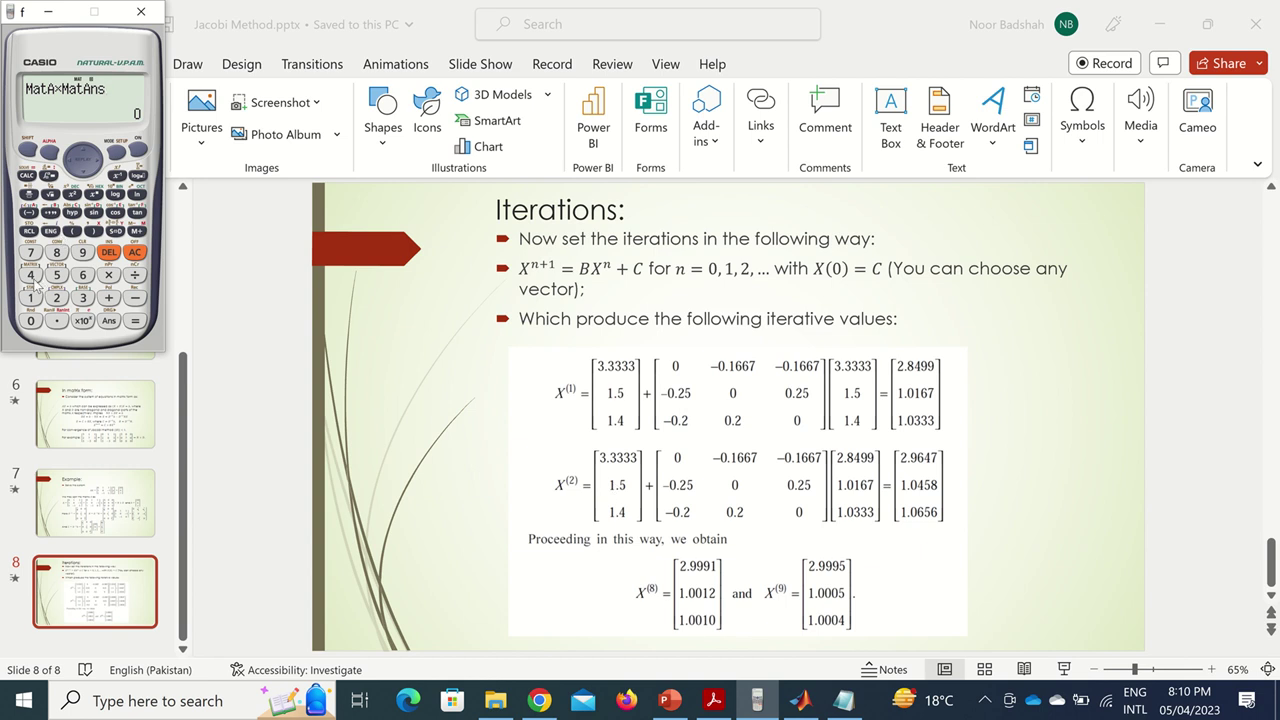
pyautogui.click(109, 298)
pyautogui.click(26, 150)
pyautogui.click(31, 275)
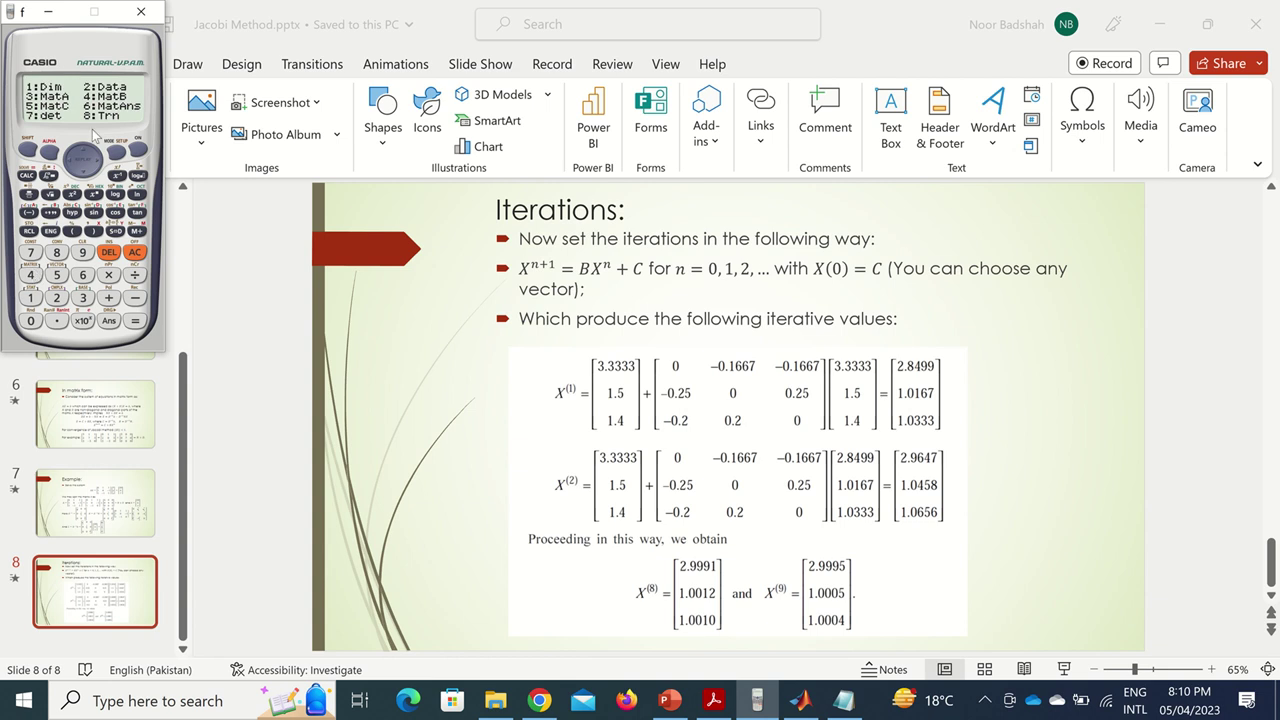
pyautogui.click(31, 276)
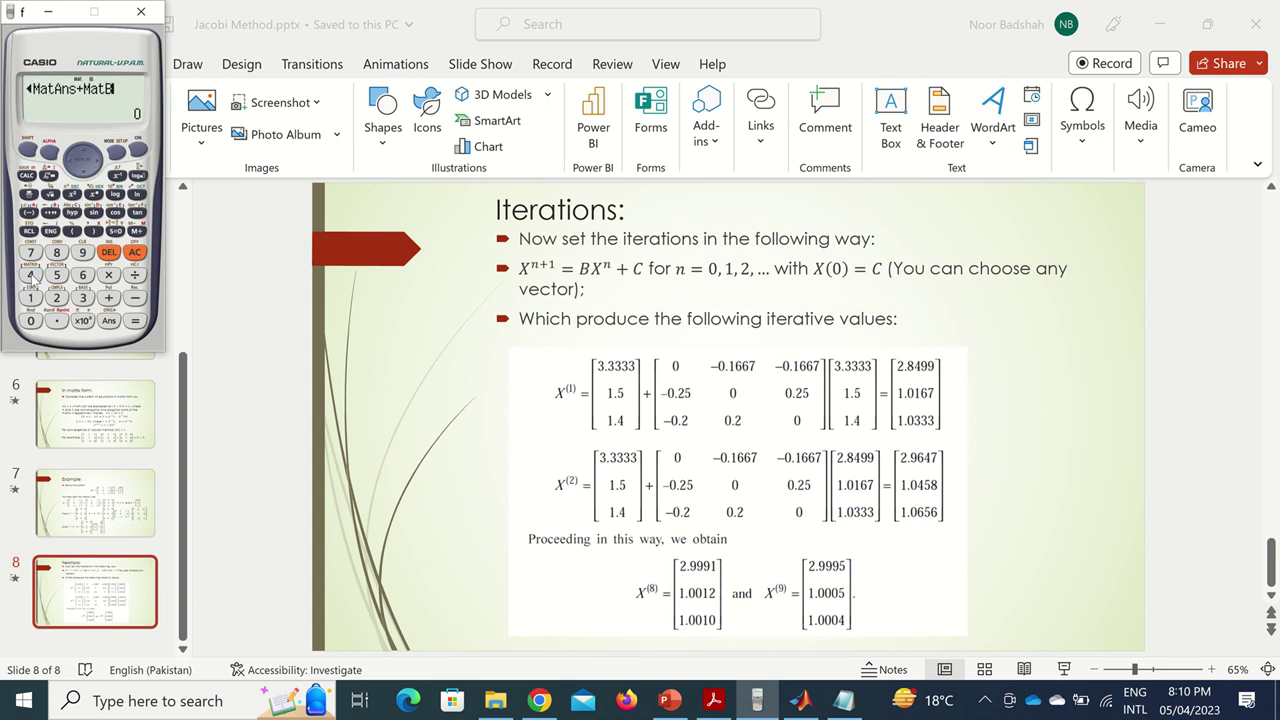
pyautogui.click(136, 323)
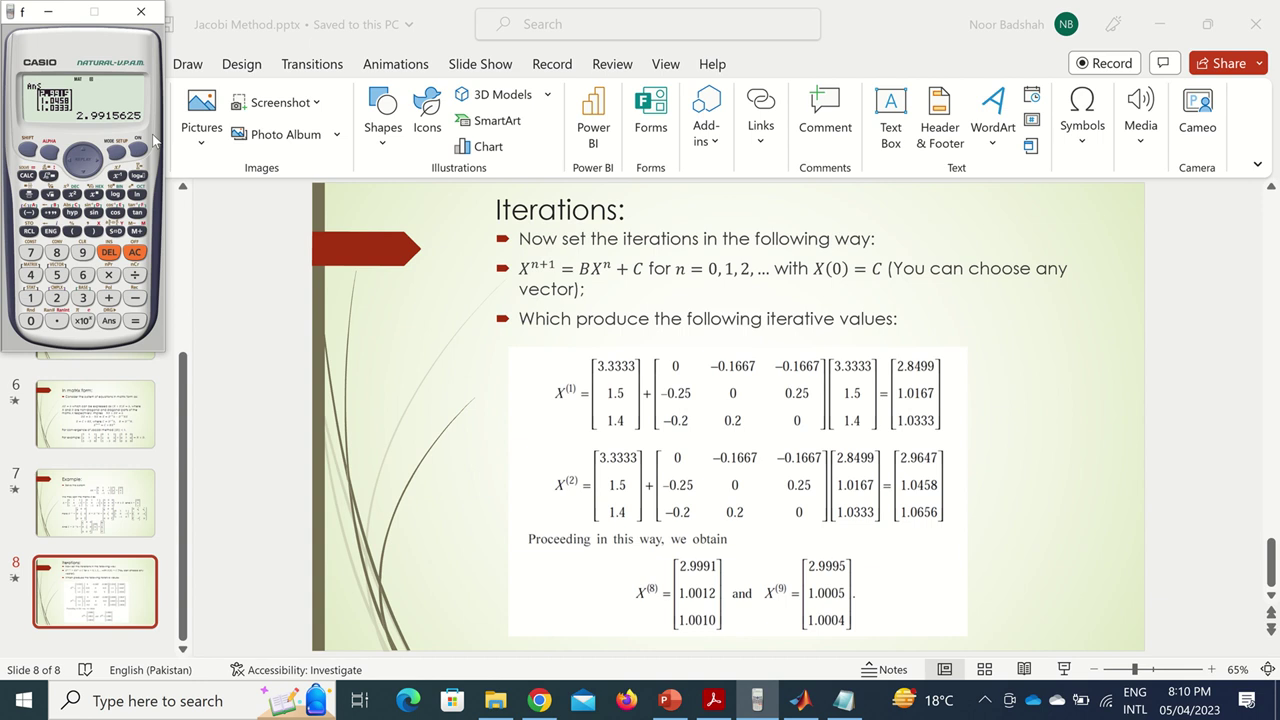
# Step: Read the new entries 1.0458675 and 1.033361, then clear the display to 0
pyautogui.click(84, 172)
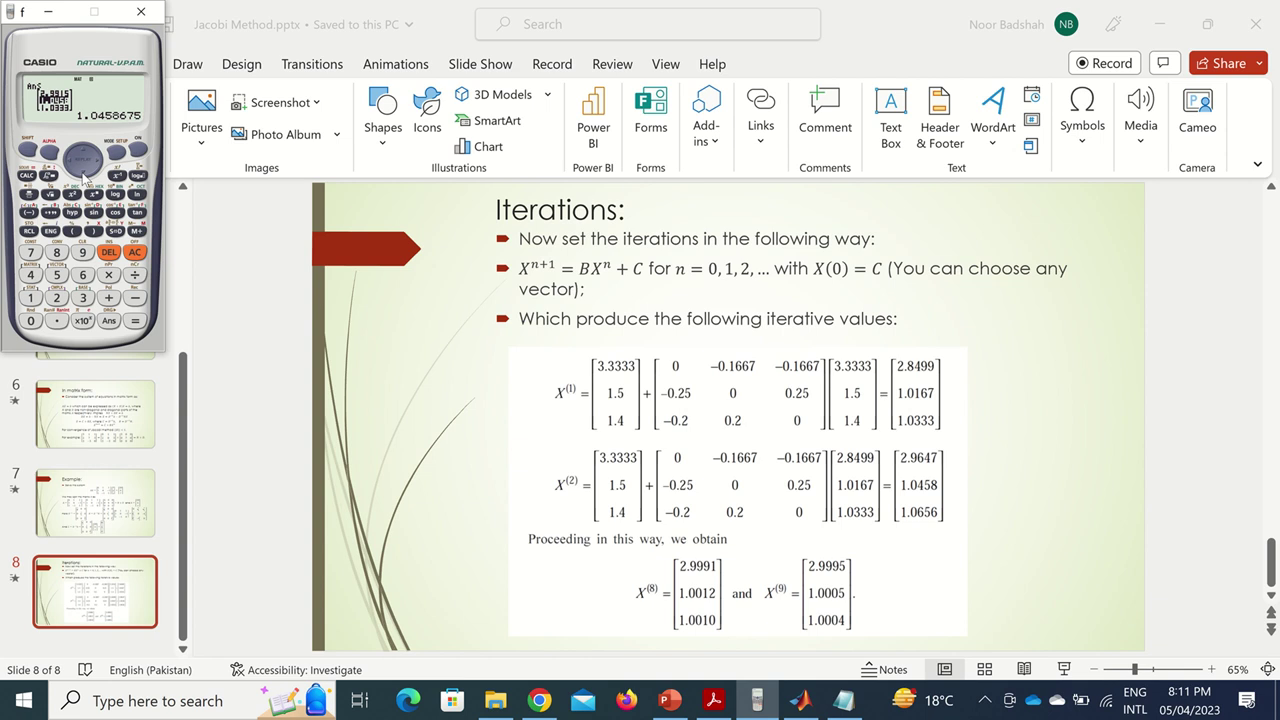
pyautogui.click(84, 172)
pyautogui.click(134, 252)
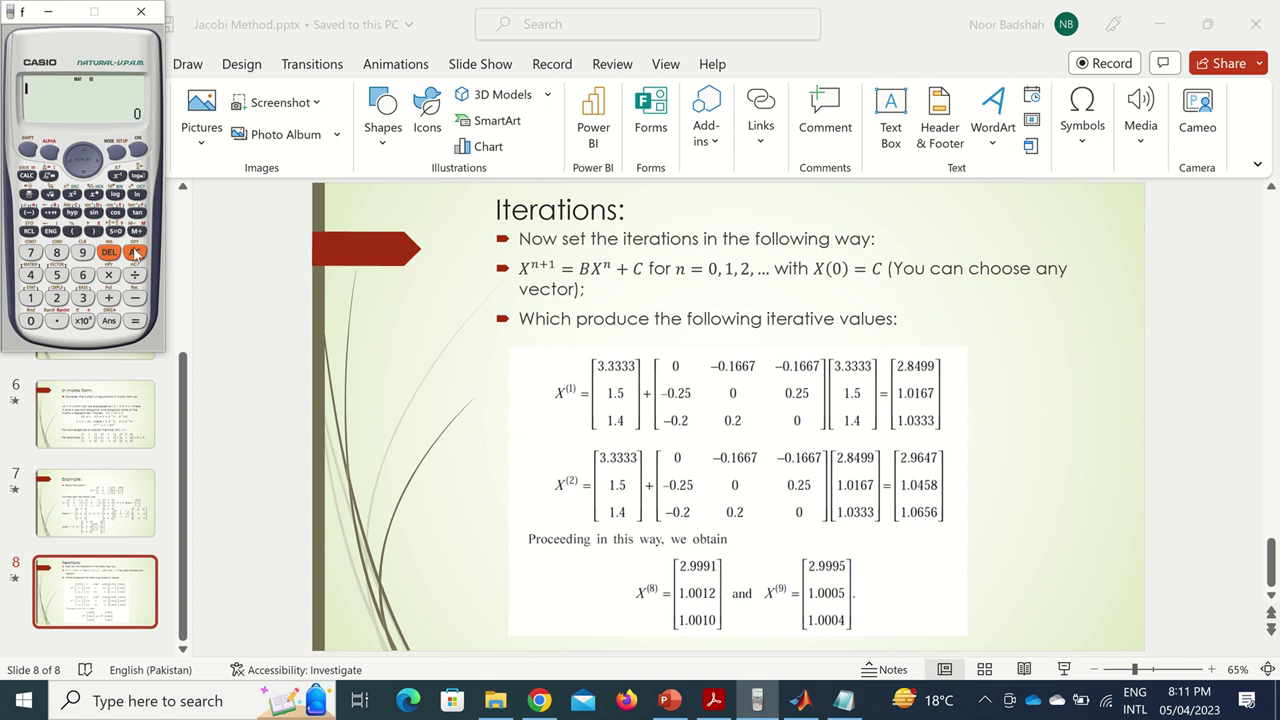
# Step: Enter the expression MatA×MatAns+MatB from the matrix functions list
pyautogui.click(27, 149)
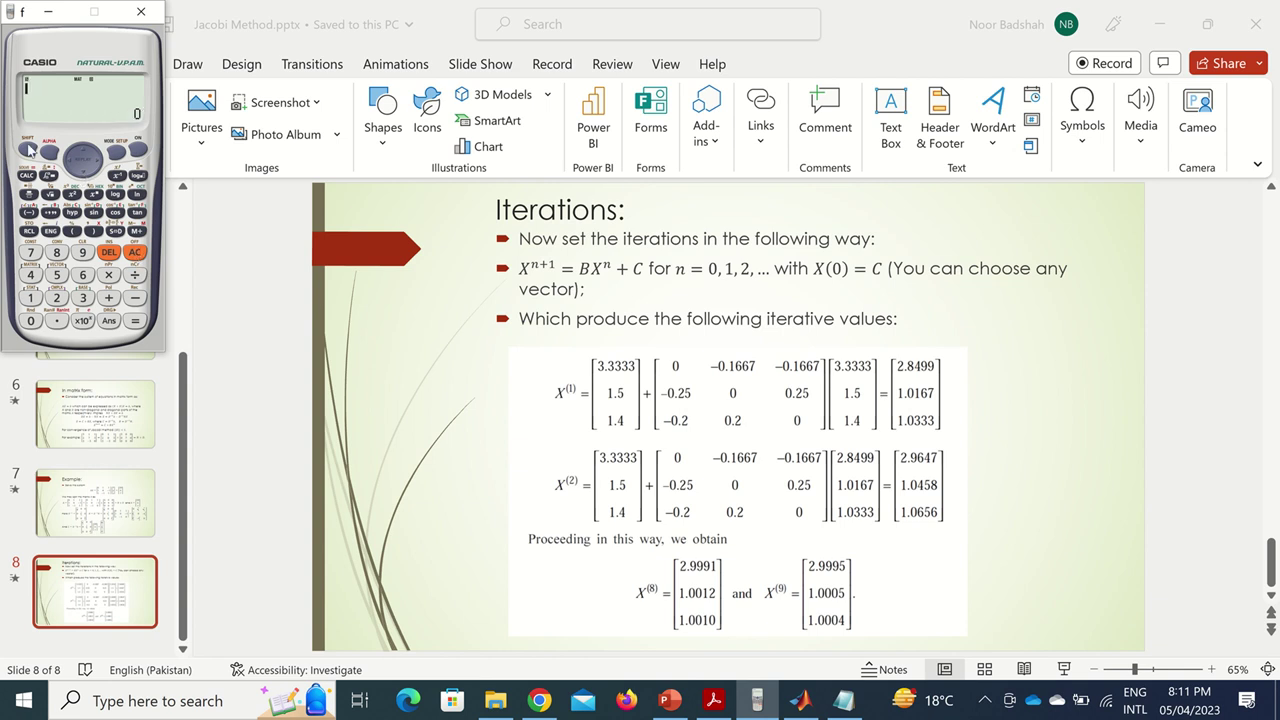
pyautogui.click(31, 275)
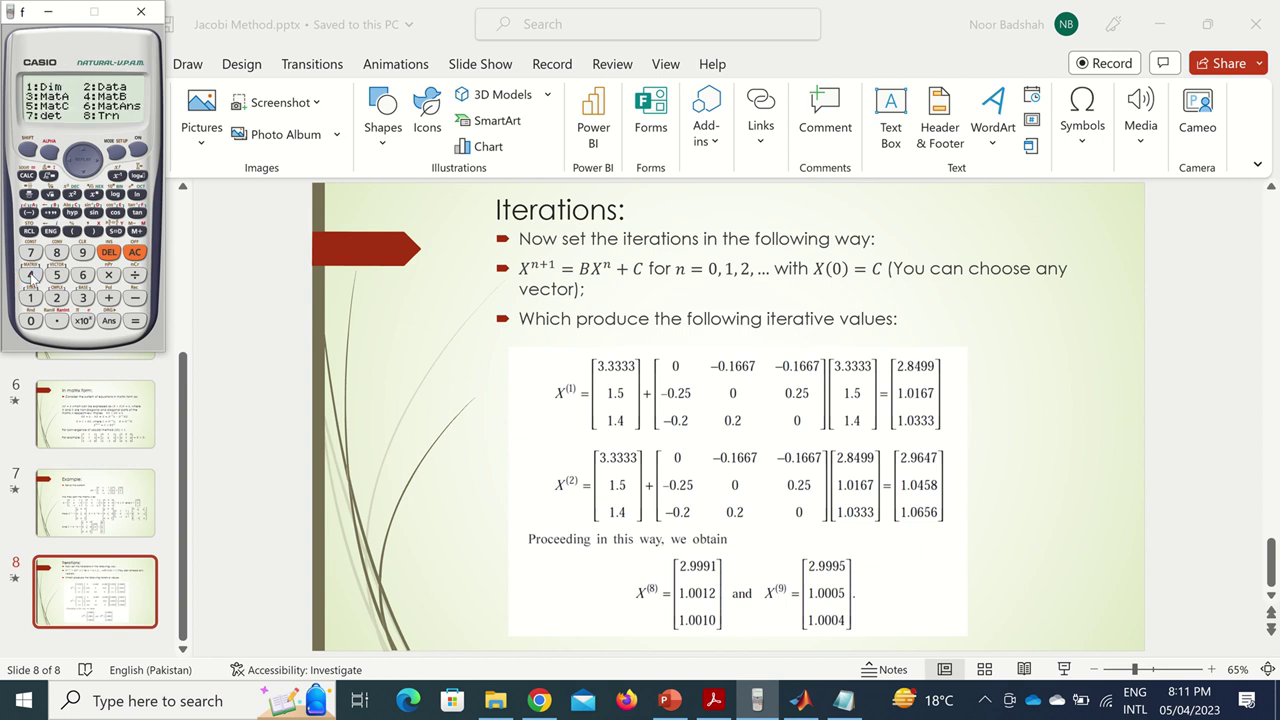
pyautogui.click(83, 297)
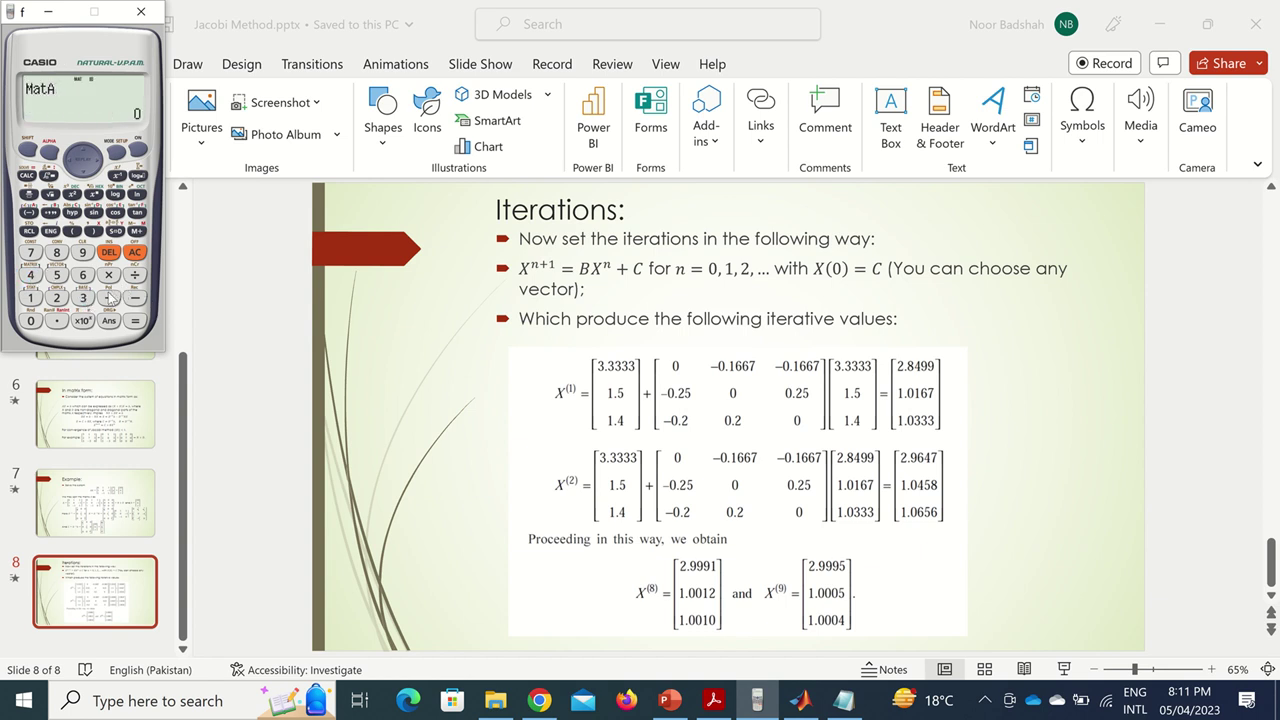
pyautogui.click(110, 276)
pyautogui.click(31, 276)
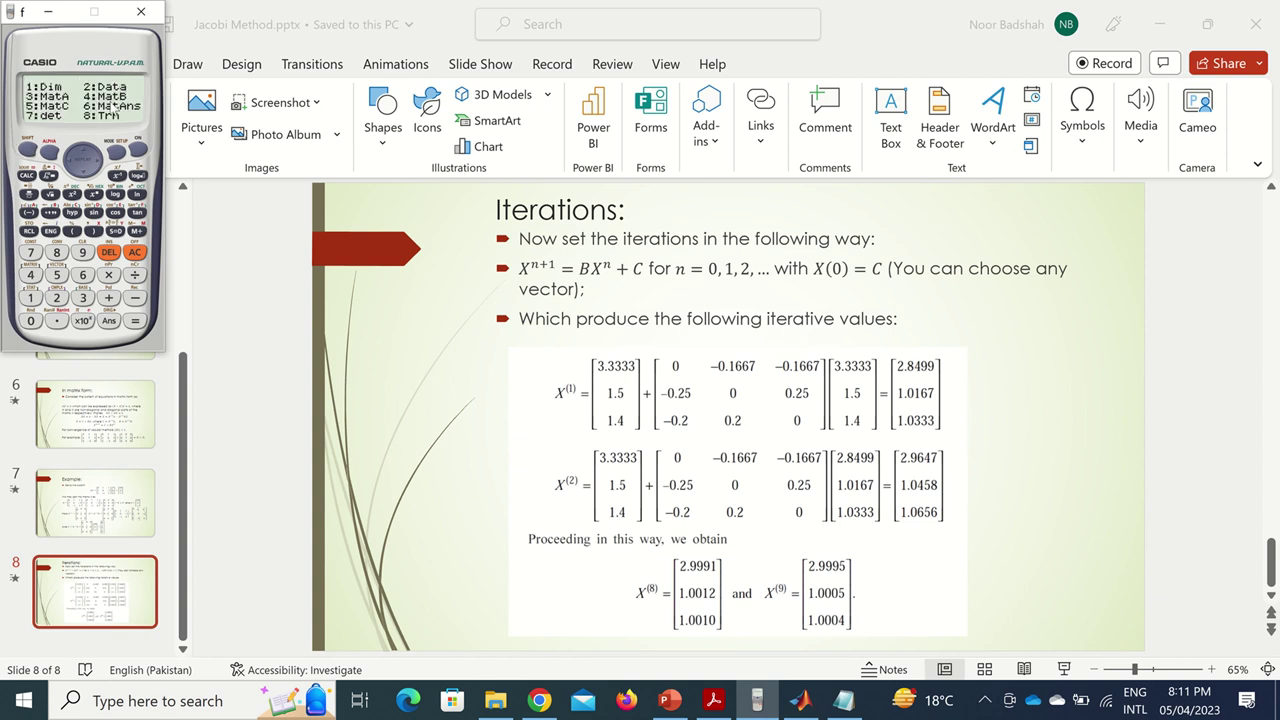
pyautogui.click(86, 277)
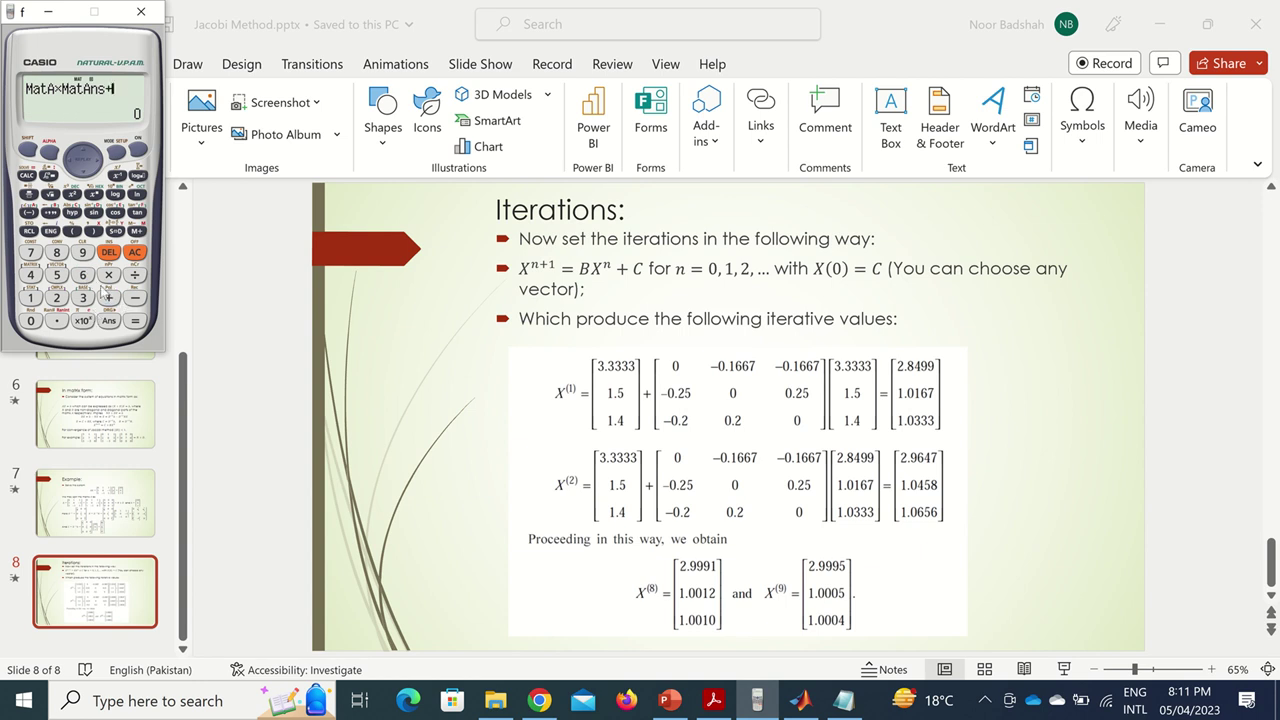
pyautogui.click(30, 277)
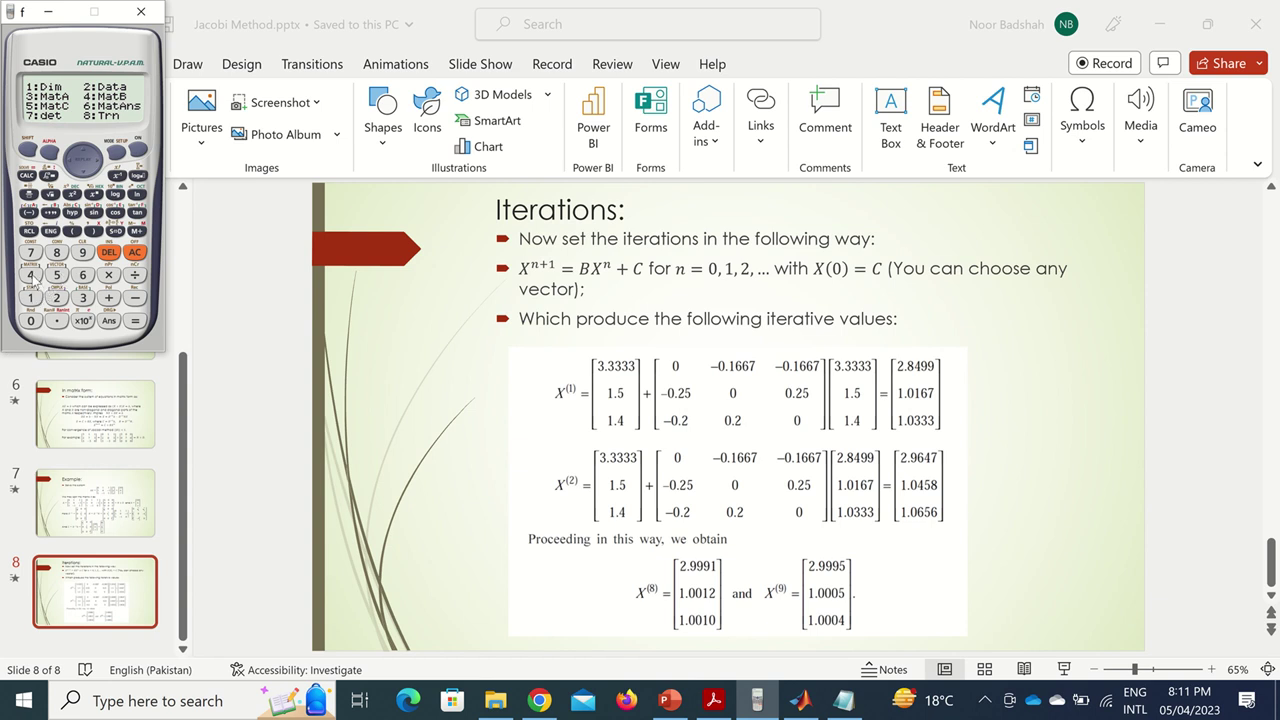
pyautogui.click(31, 278)
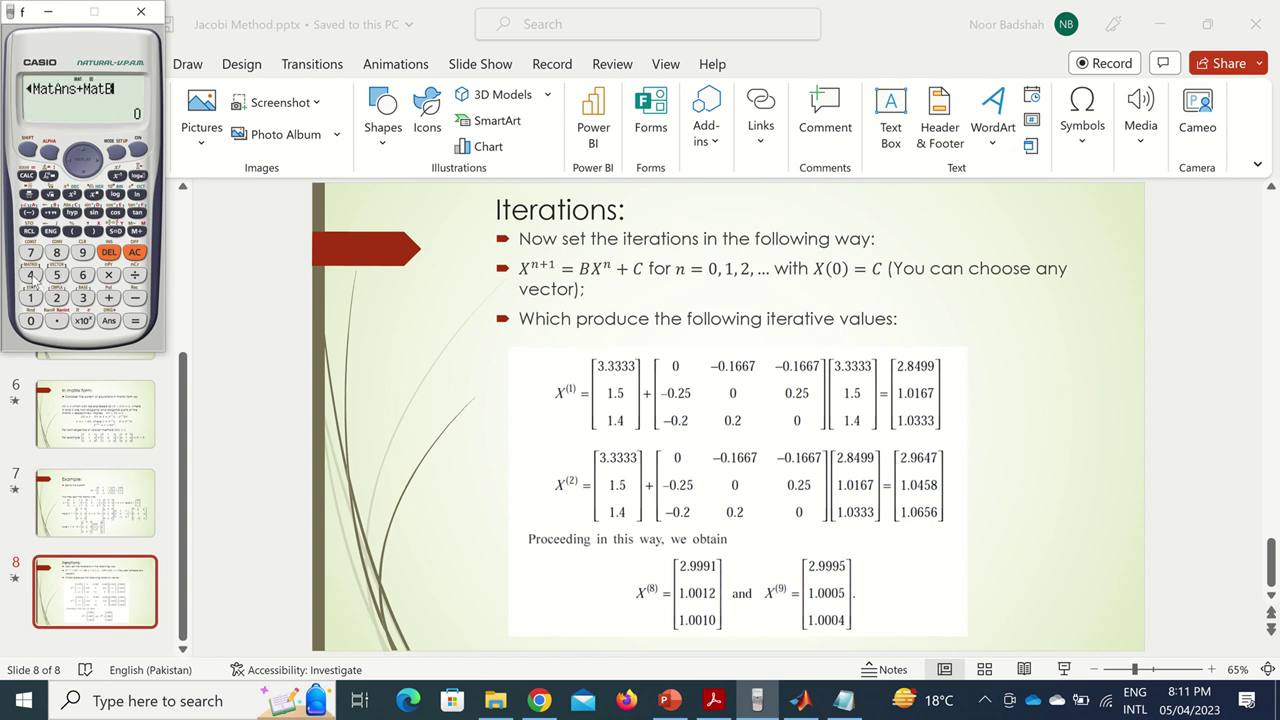
# Step: Evaluate it and read the iterate entries, about 2.9867, 1.0104 and 1.0109
pyautogui.click(70, 162)
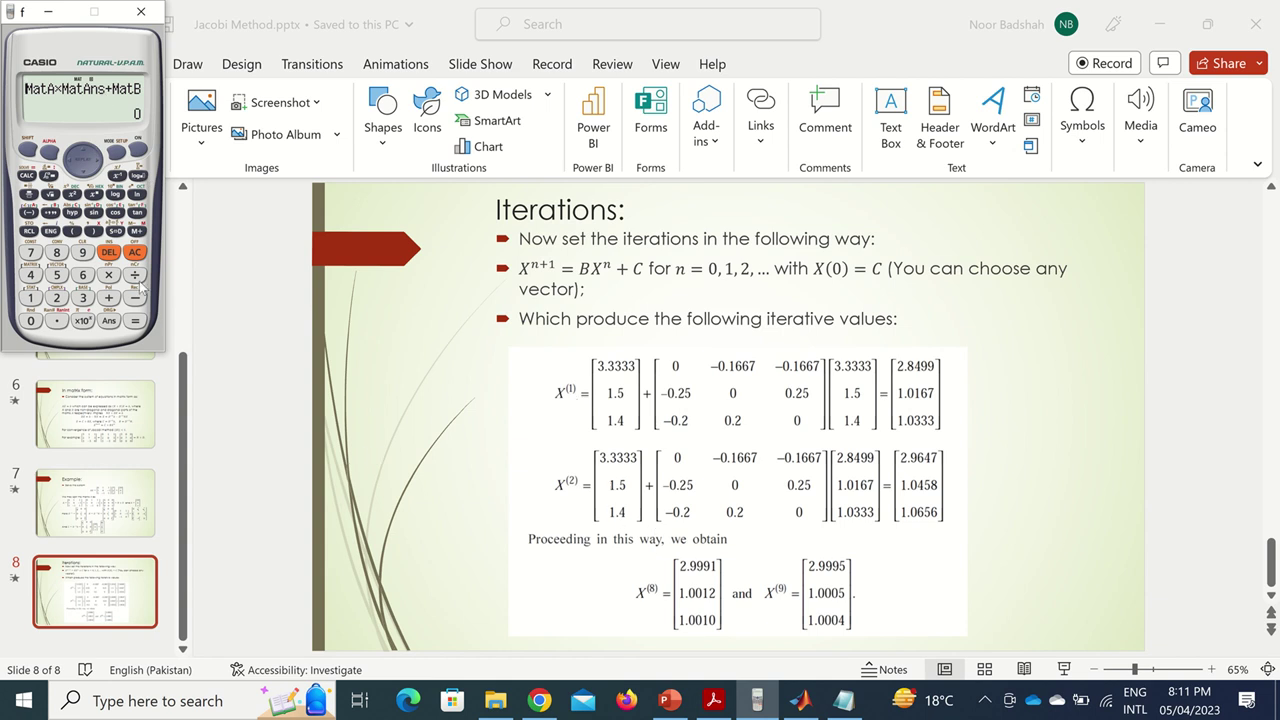
pyautogui.click(135, 322)
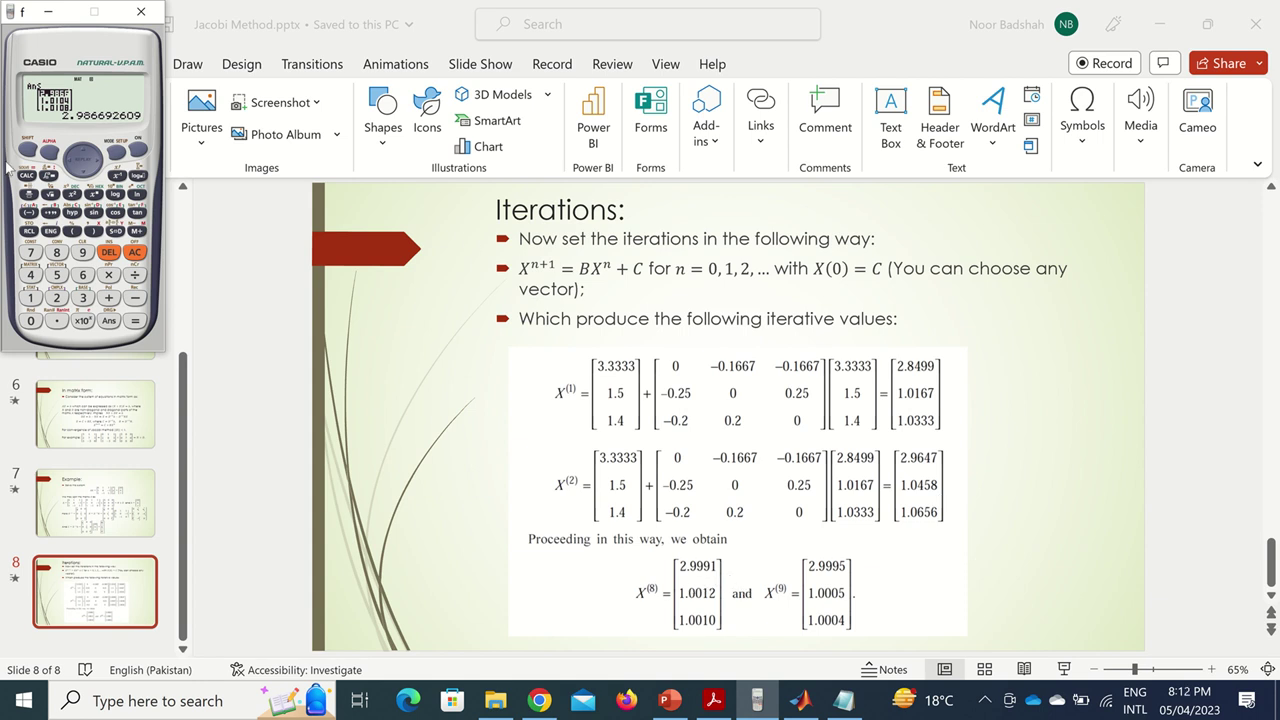
pyautogui.click(84, 174)
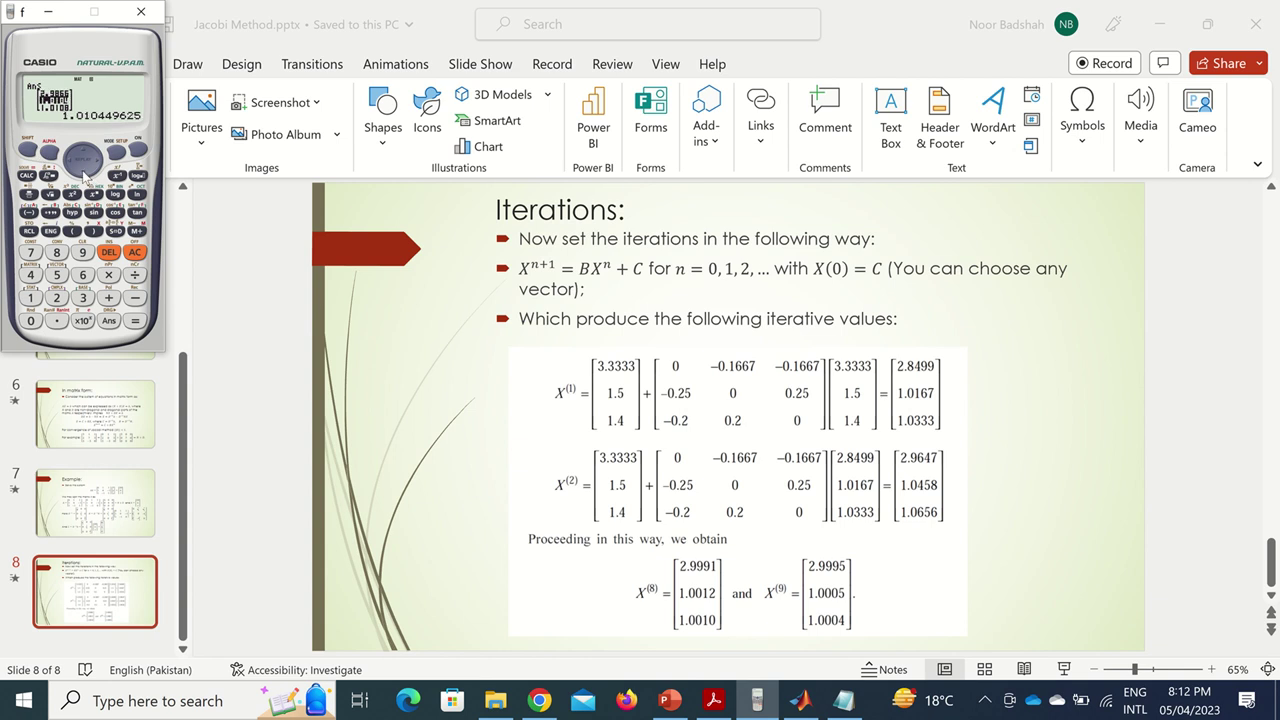
pyautogui.click(84, 174)
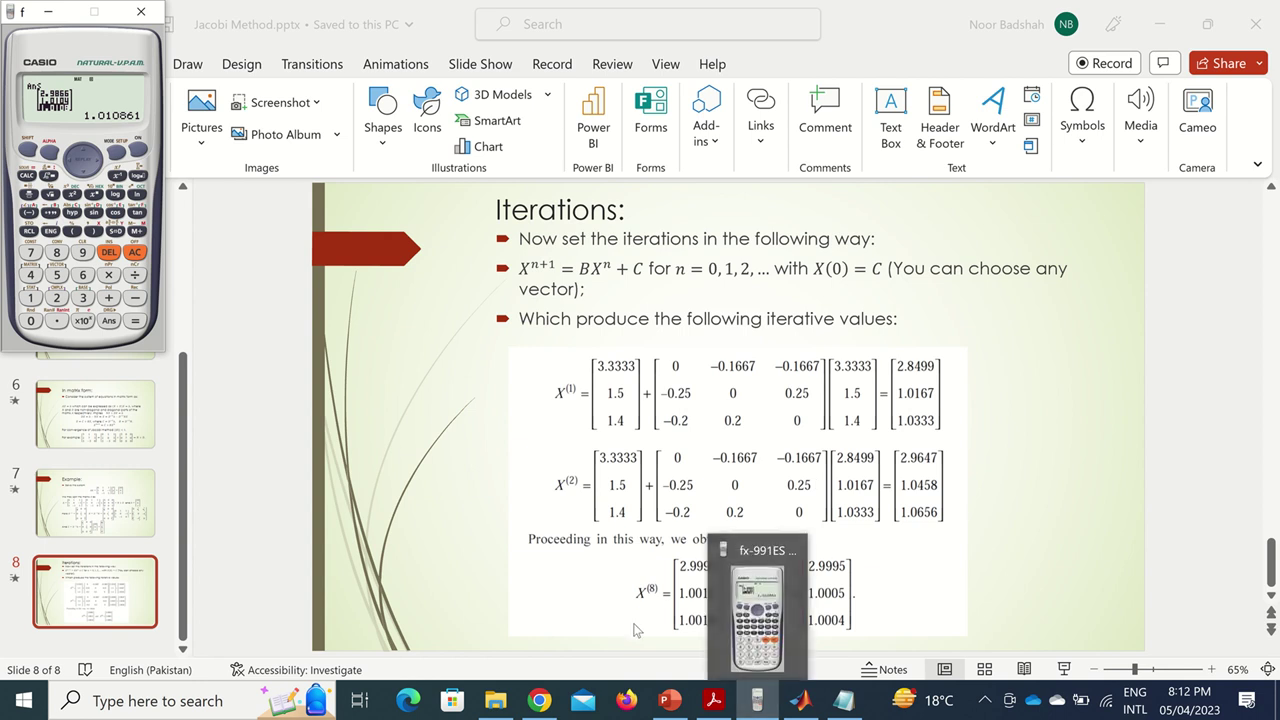
# Step: Switch to MATLAB and clear the Command Window with clc
pyautogui.click(803, 703)
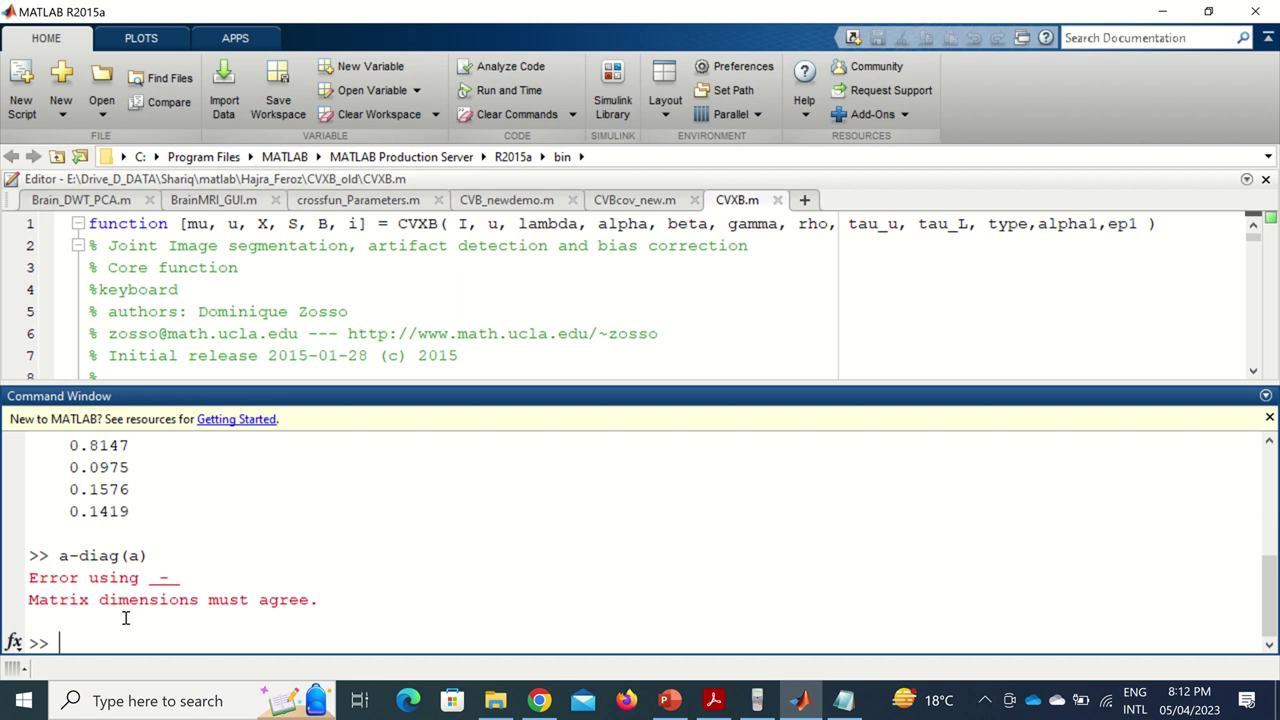
pyautogui.write('clc')
pyautogui.press('Return')
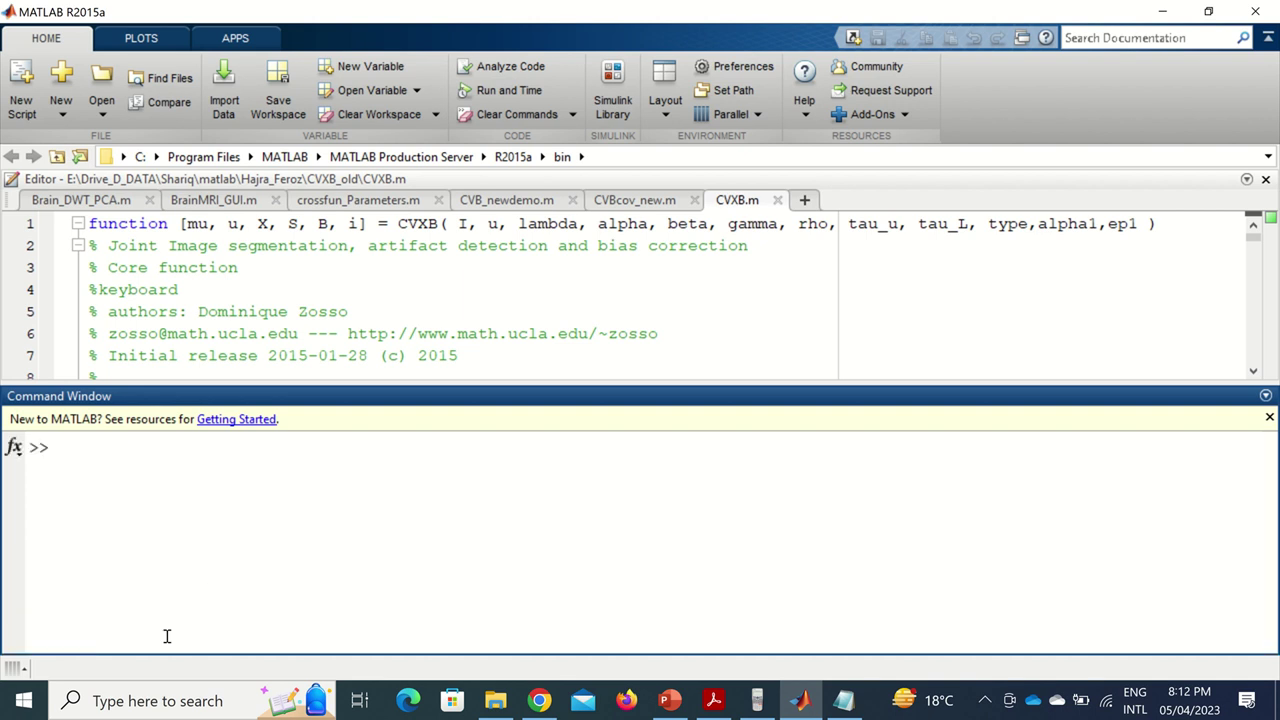
# Step: Create a new script beginning with function[x]=Jacobi_My(A,b,N)
pyautogui.click(805, 201)
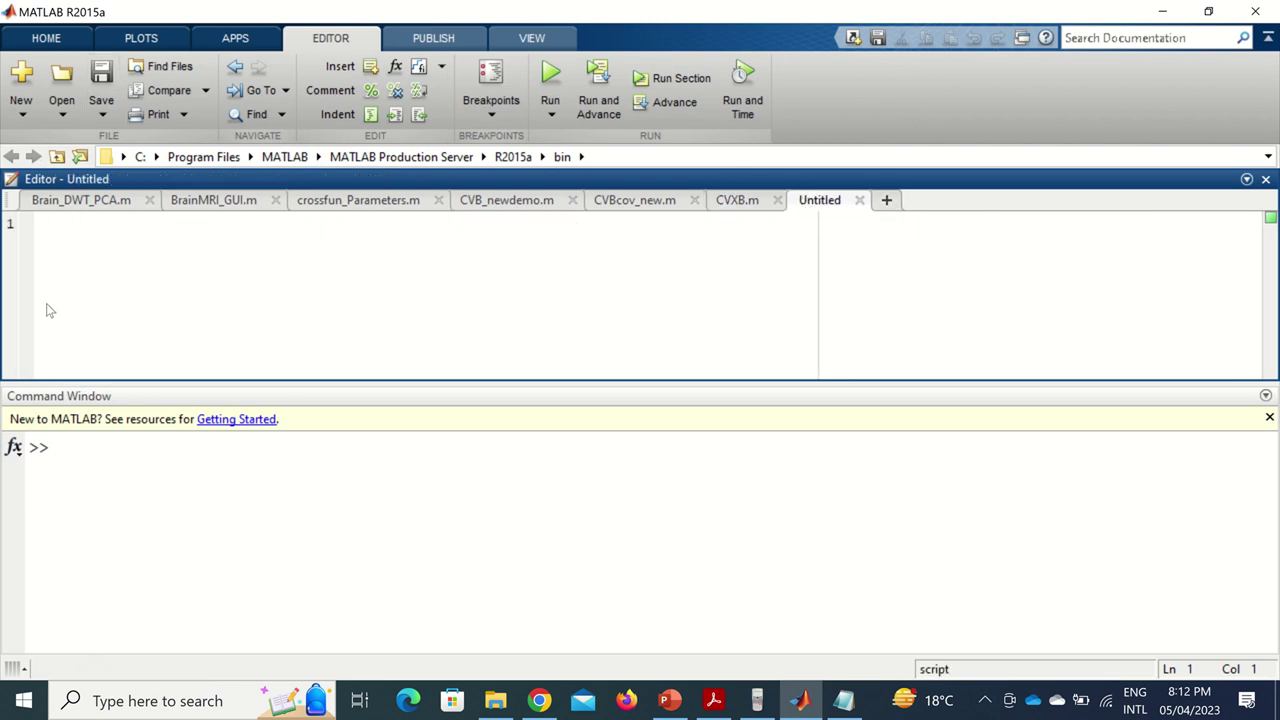
pyautogui.write('function')
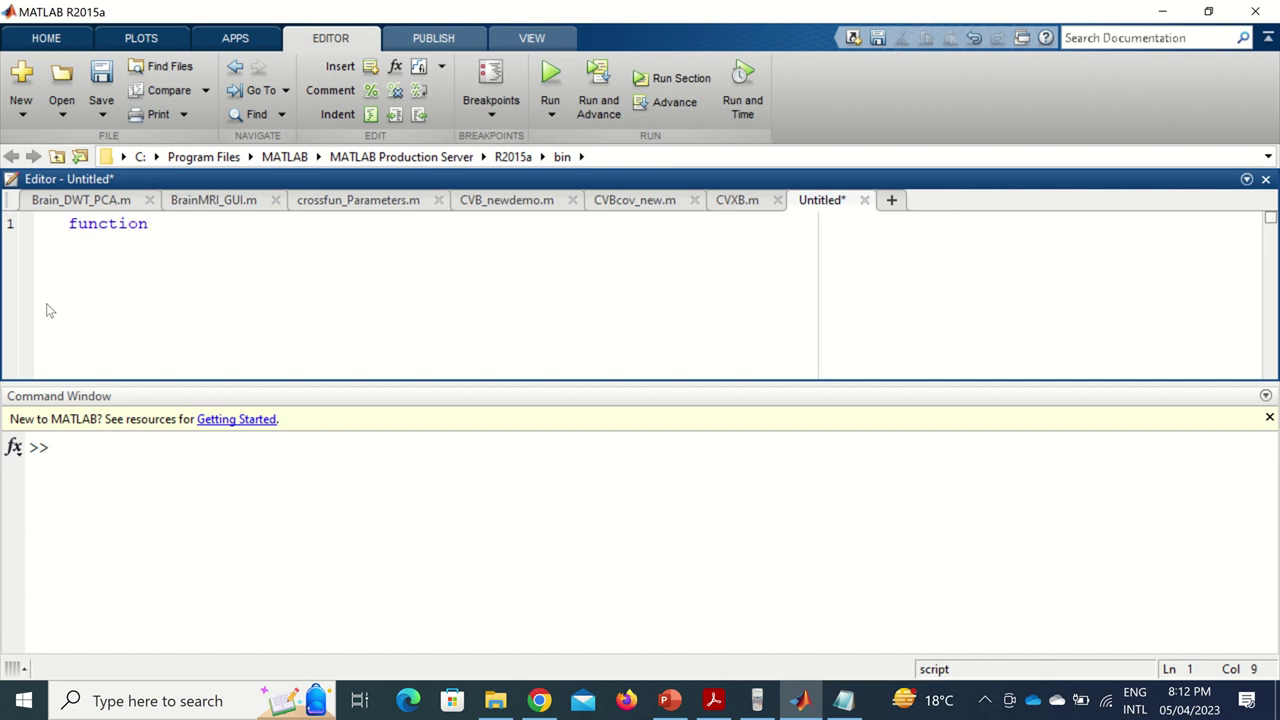
pyautogui.write('[x]=Jac')
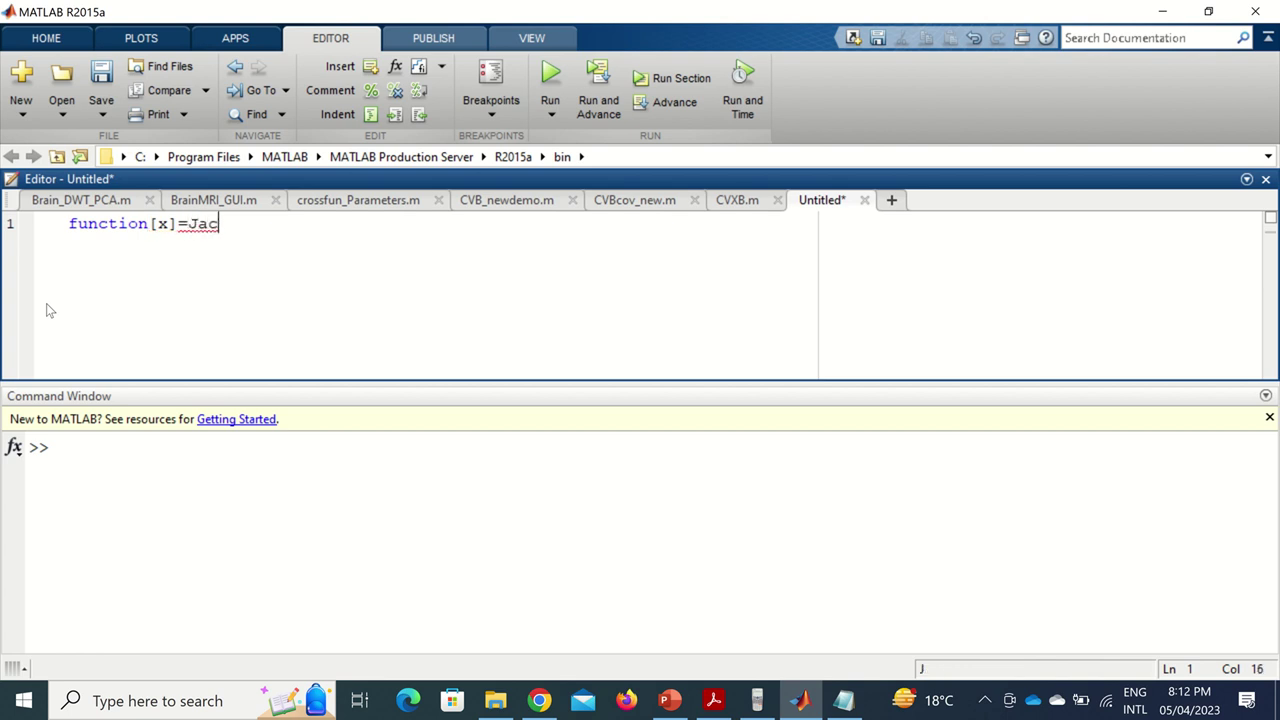
pyautogui.write('obi_My')
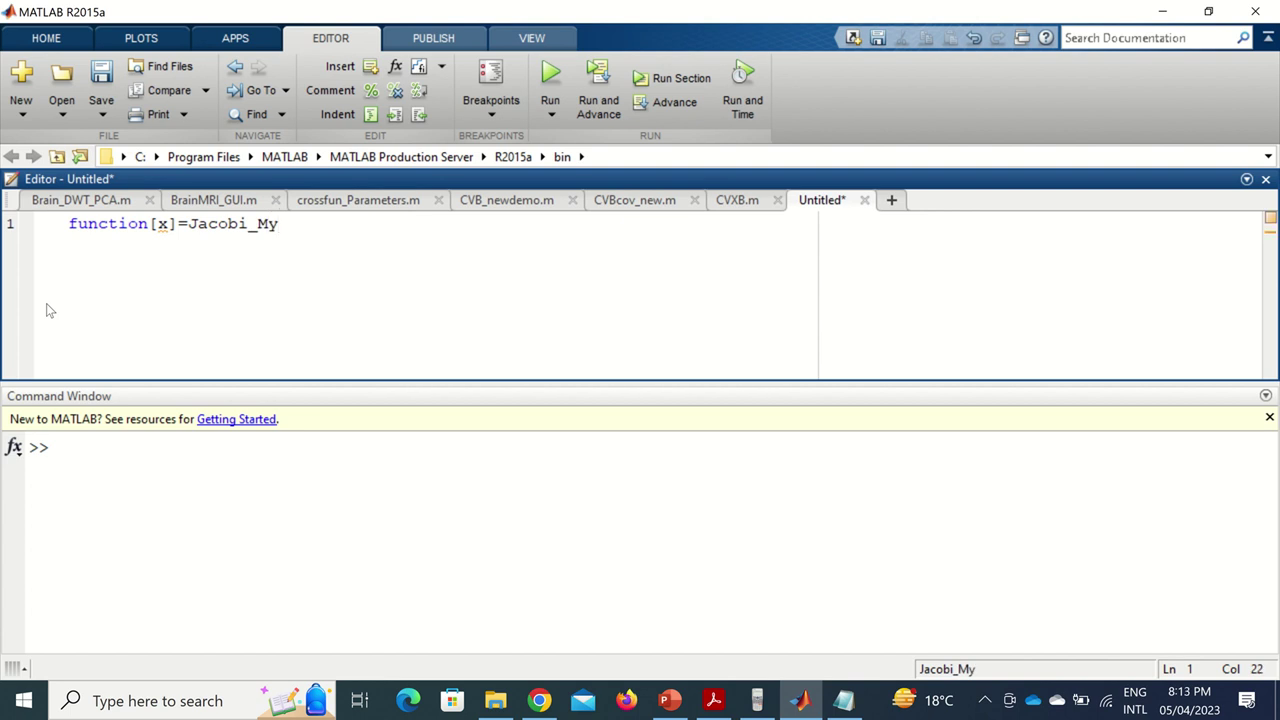
pyautogui.write('(')
pyautogui.write('A,')
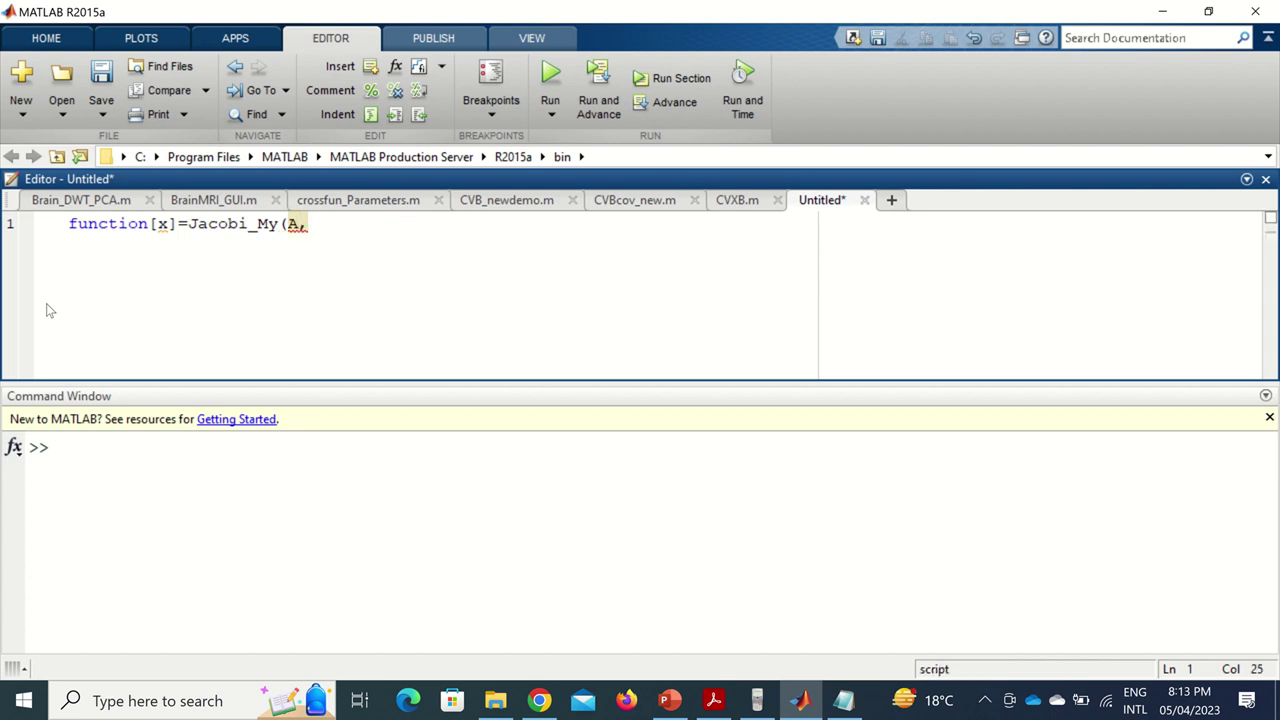
pyautogui.write('b')
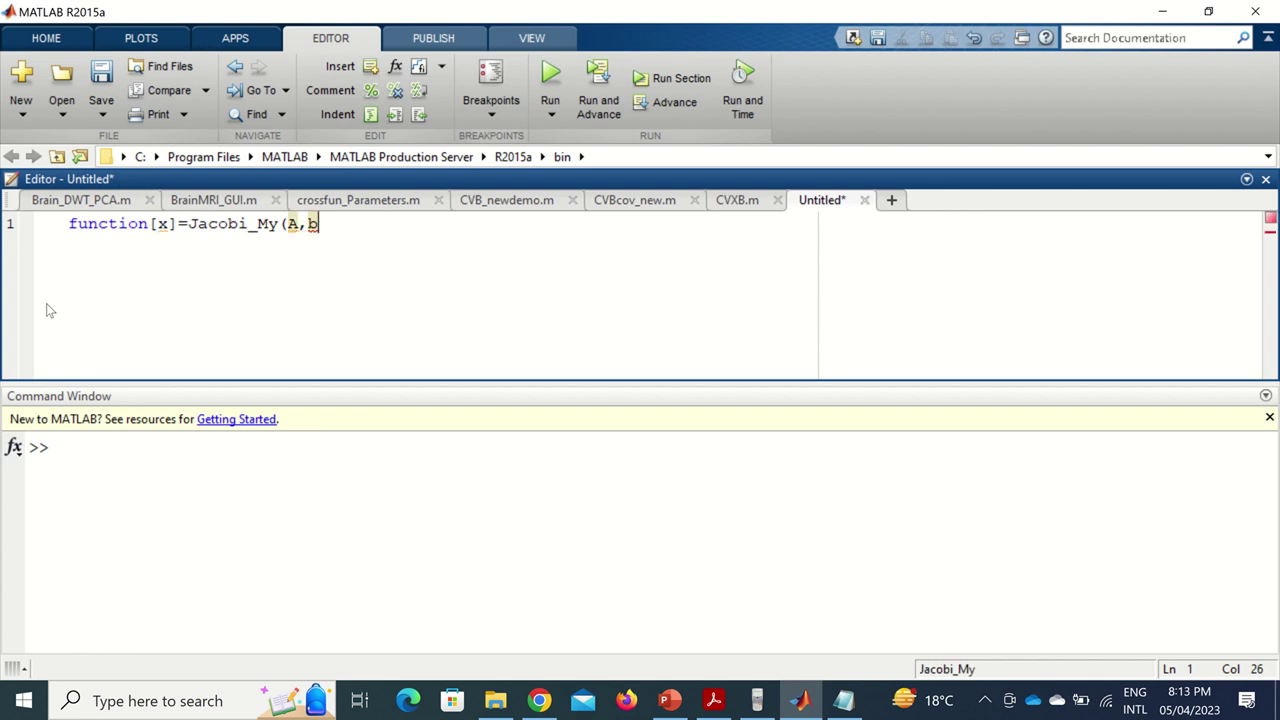
pyautogui.write(',')
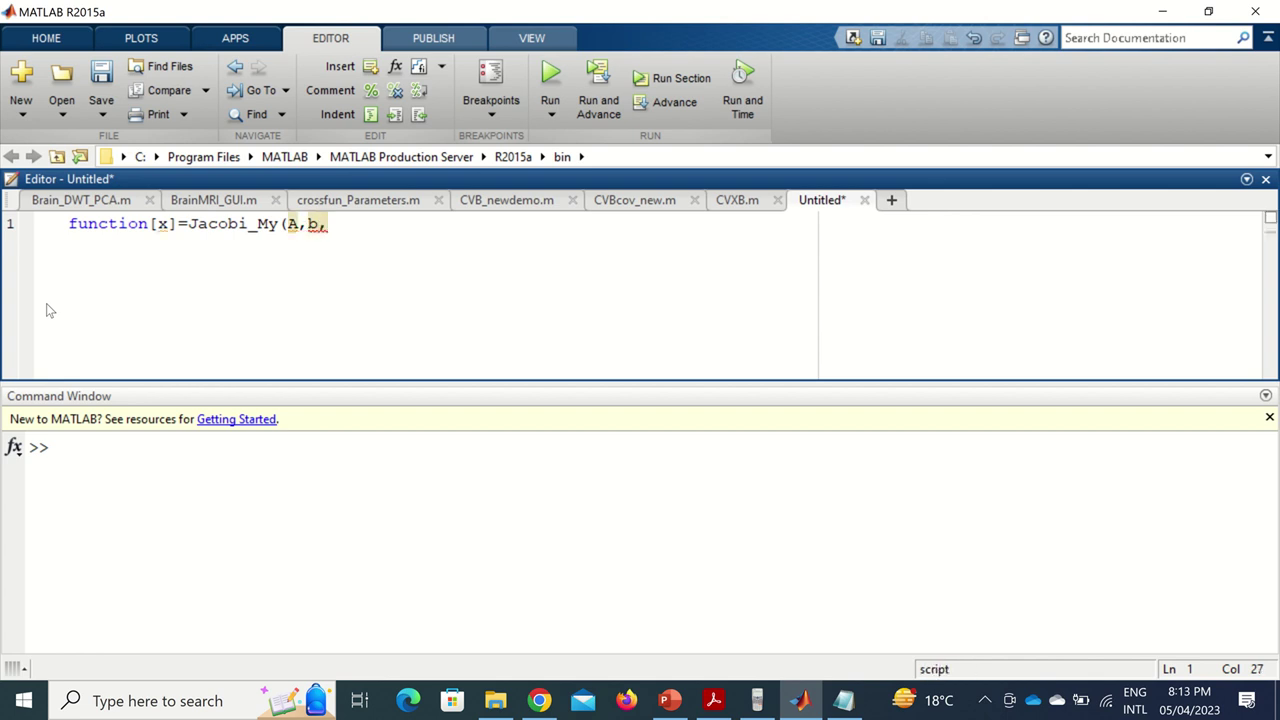
pyautogui.write('N')
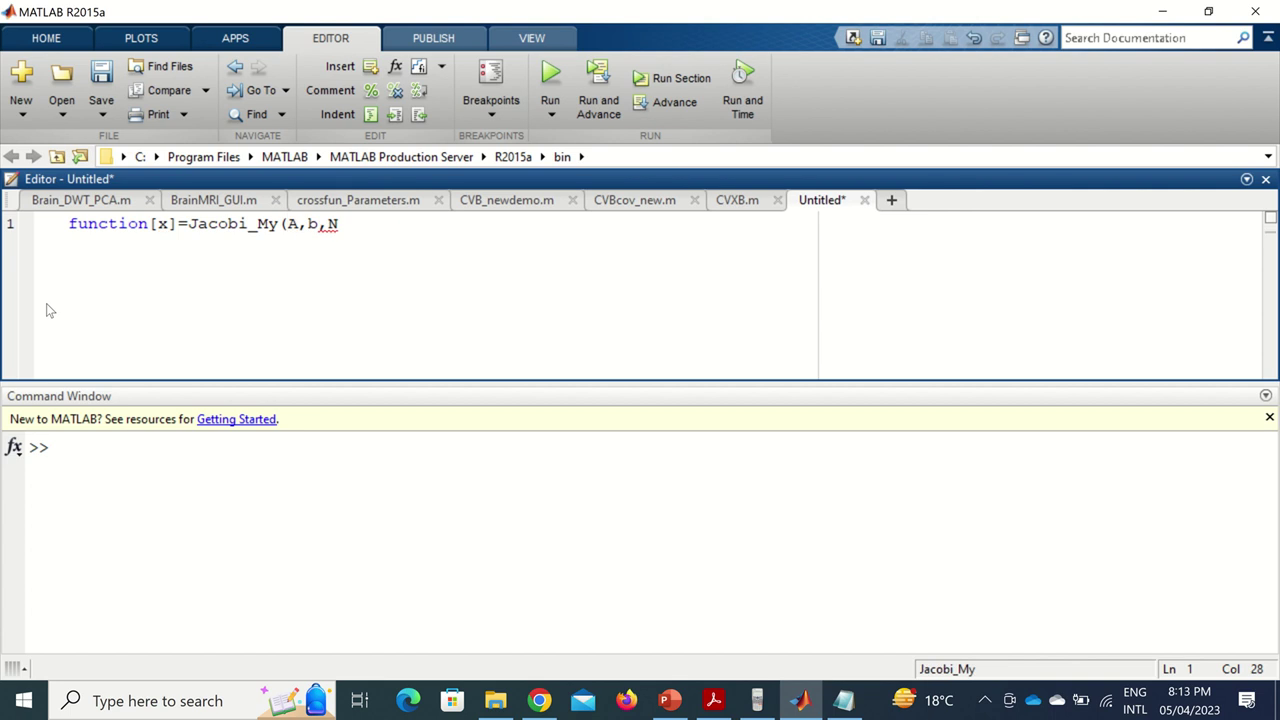
pyautogui.write(')')
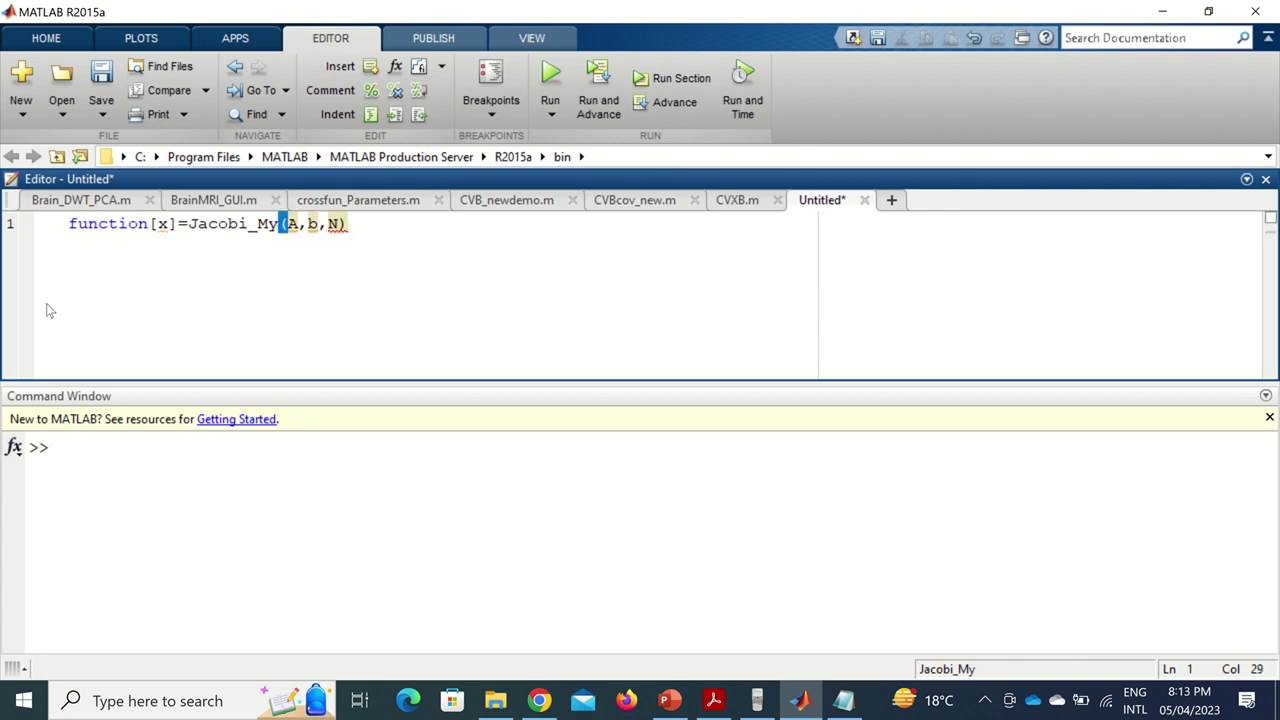